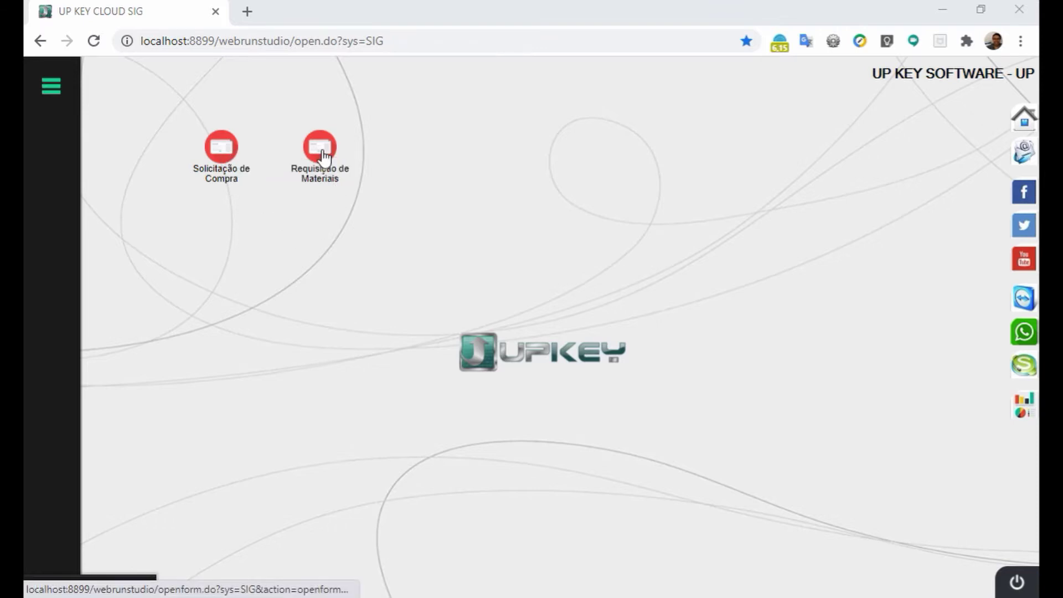
# Create a new Solicitação de Compra and fill in the Pessoa field with the person's full name
pyautogui.click(221, 152)
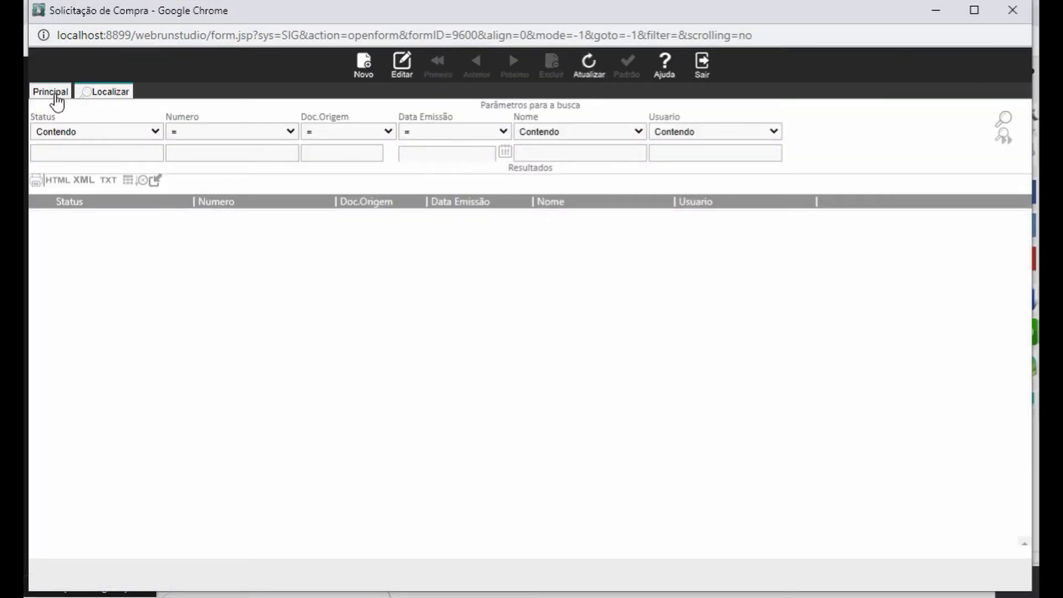
pyautogui.click(51, 93)
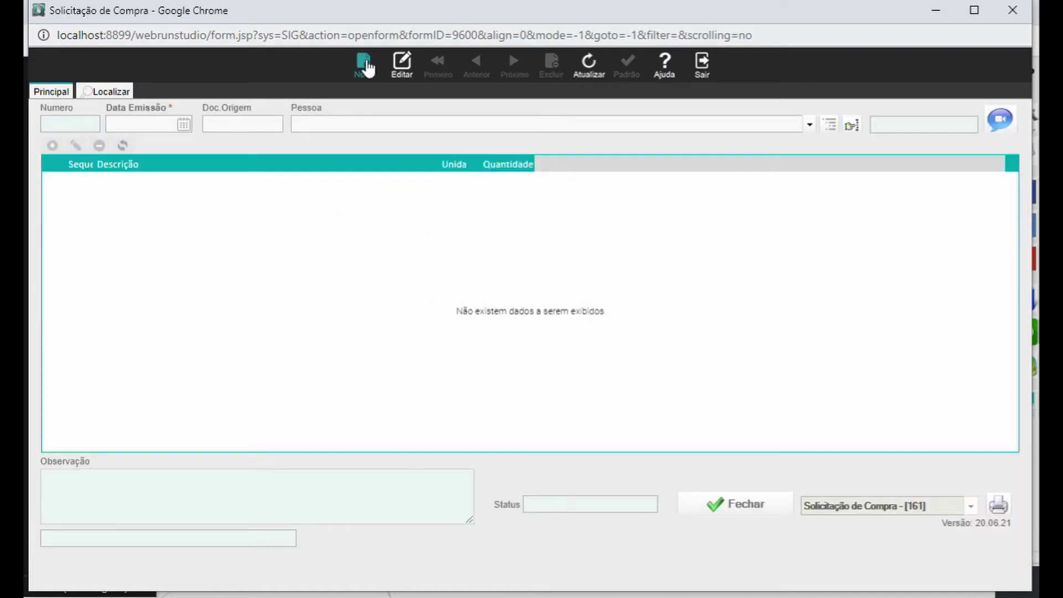
pyautogui.click(363, 64)
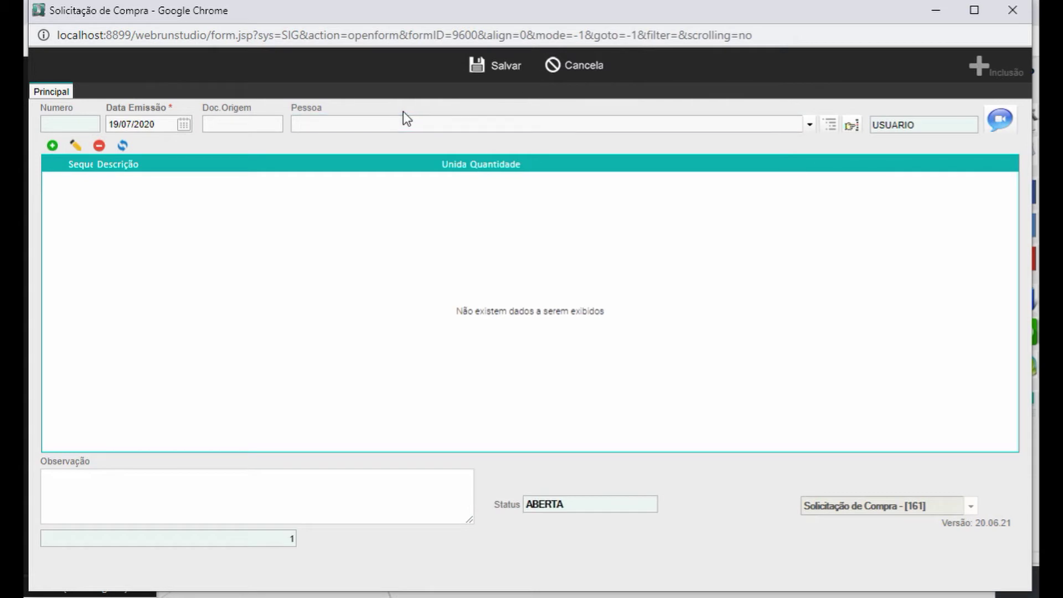
pyautogui.click(400, 125)
pyautogui.write('ANDERSON')
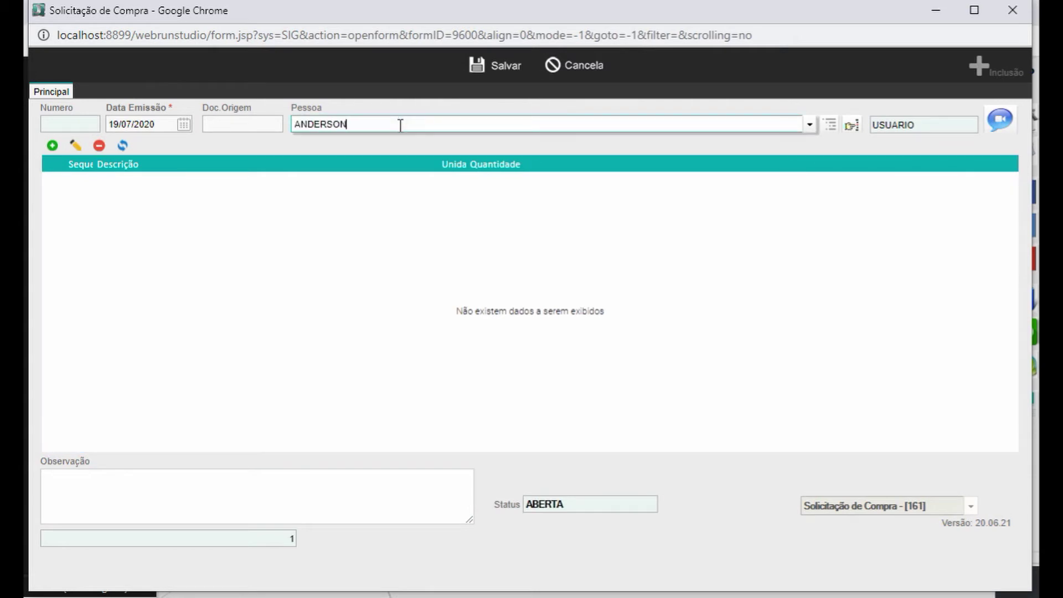
pyautogui.write(' DE')
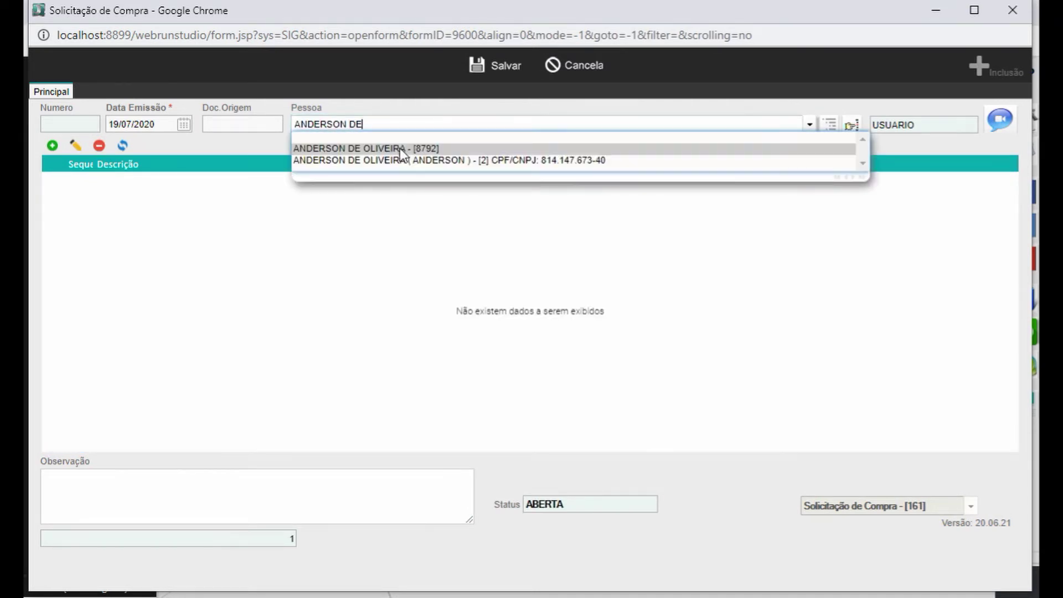
pyautogui.click(400, 149)
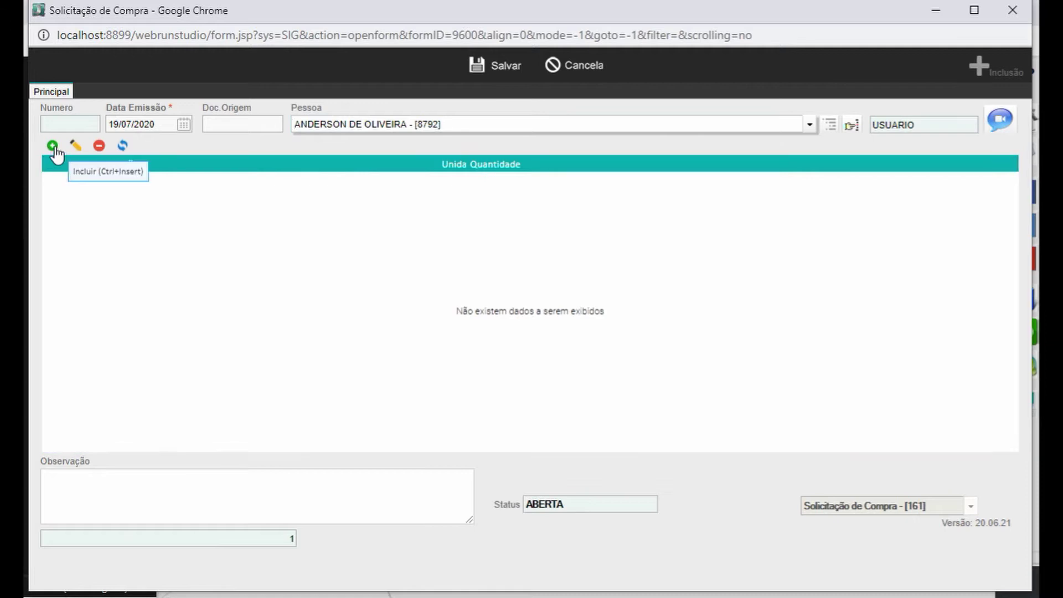
# Add the item COOLER PARA PROCESSADOR - [47016] to the purchase request and save the record
pyautogui.click(53, 146)
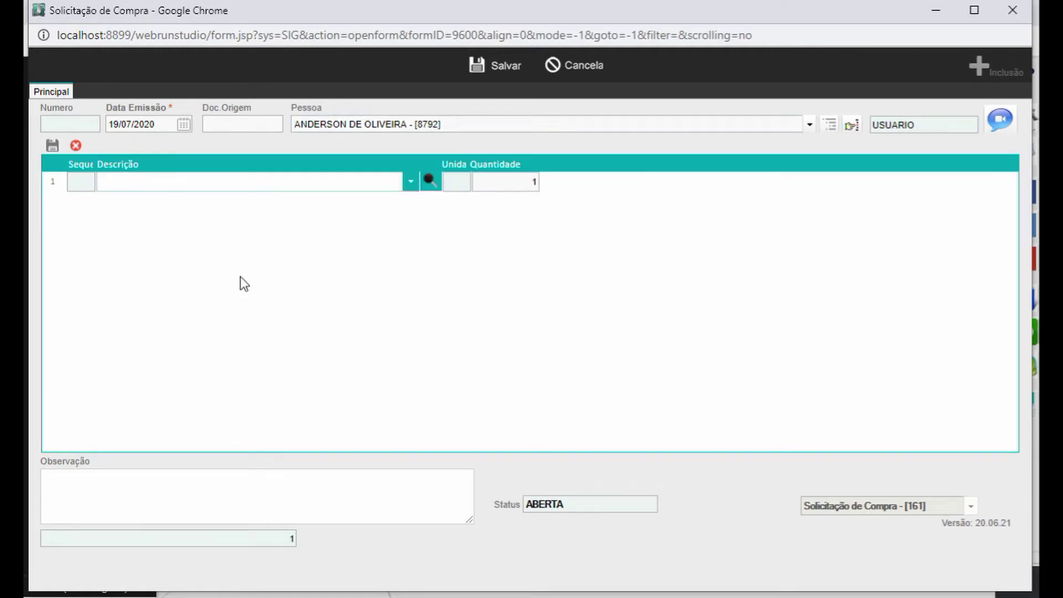
pyautogui.write('PROCESSADO')
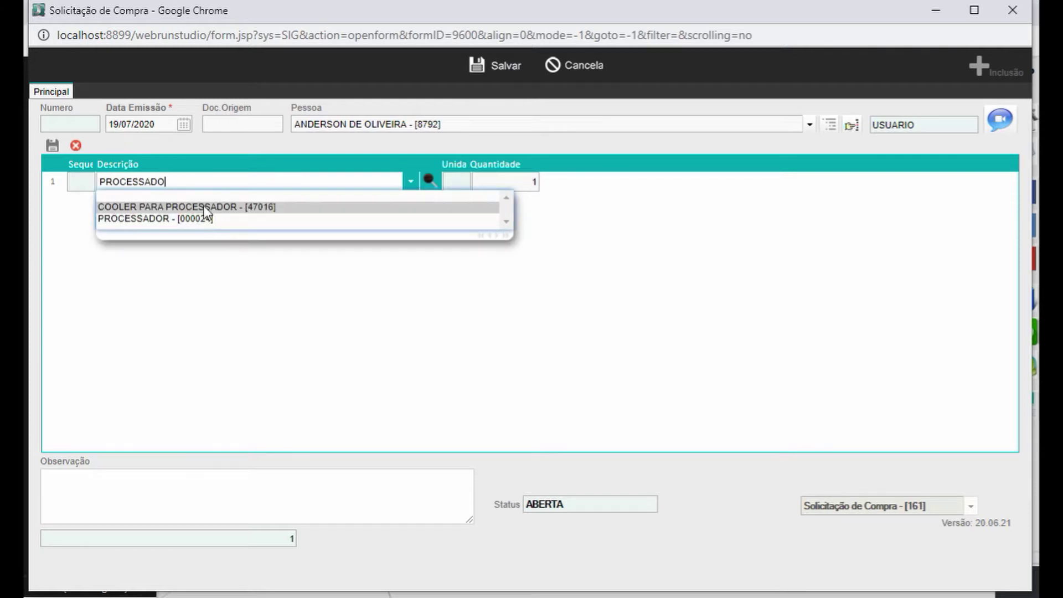
pyautogui.click(204, 206)
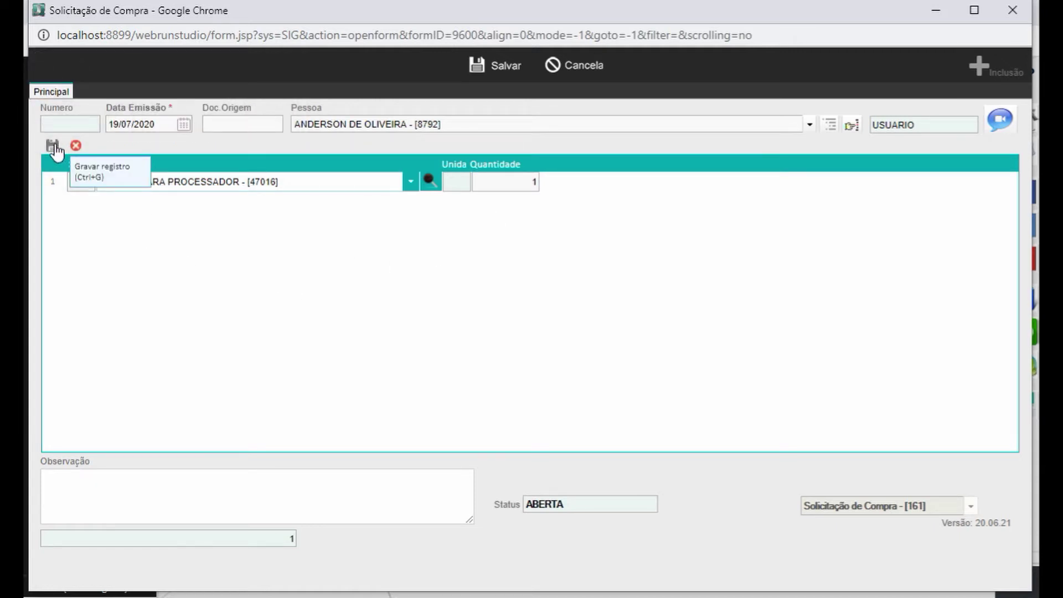
pyautogui.click(52, 147)
pyautogui.click(501, 67)
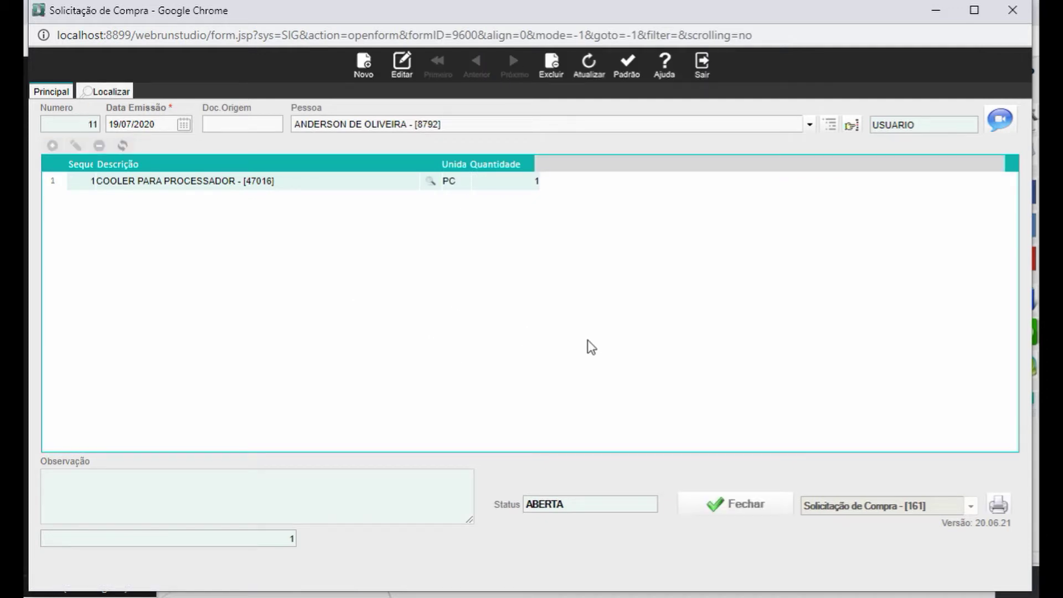
# Close the saved purchase request with Fechar and view its printable report, leaving both windows closed
pyautogui.click(742, 508)
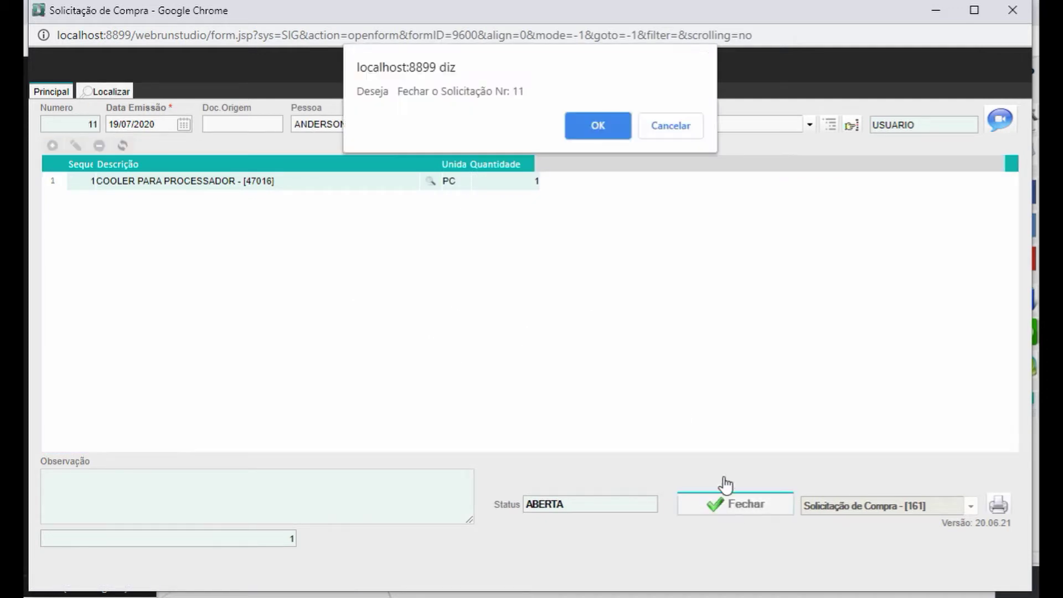
pyautogui.click(604, 125)
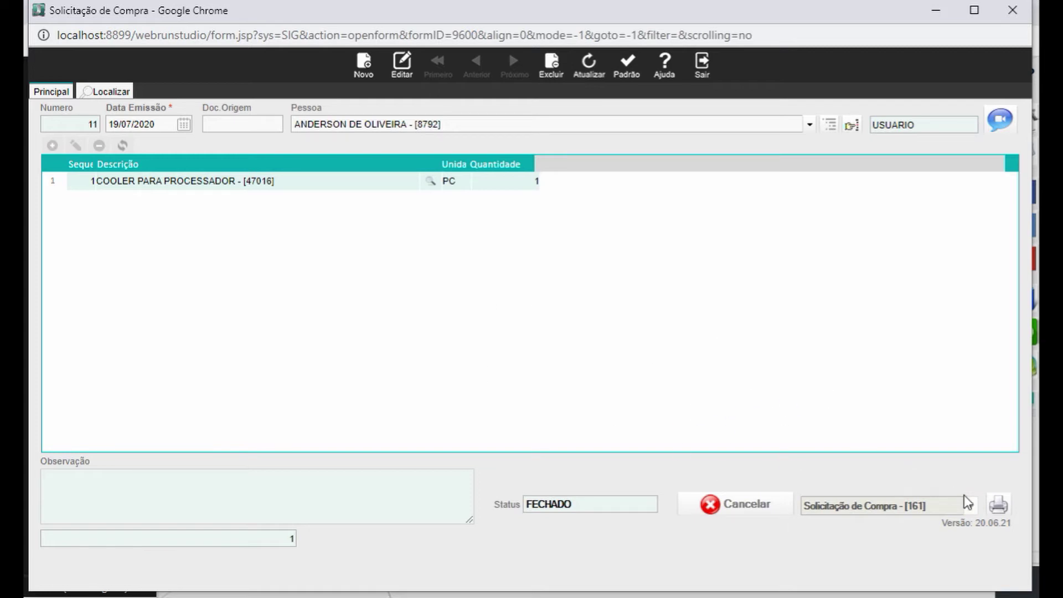
pyautogui.click(997, 505)
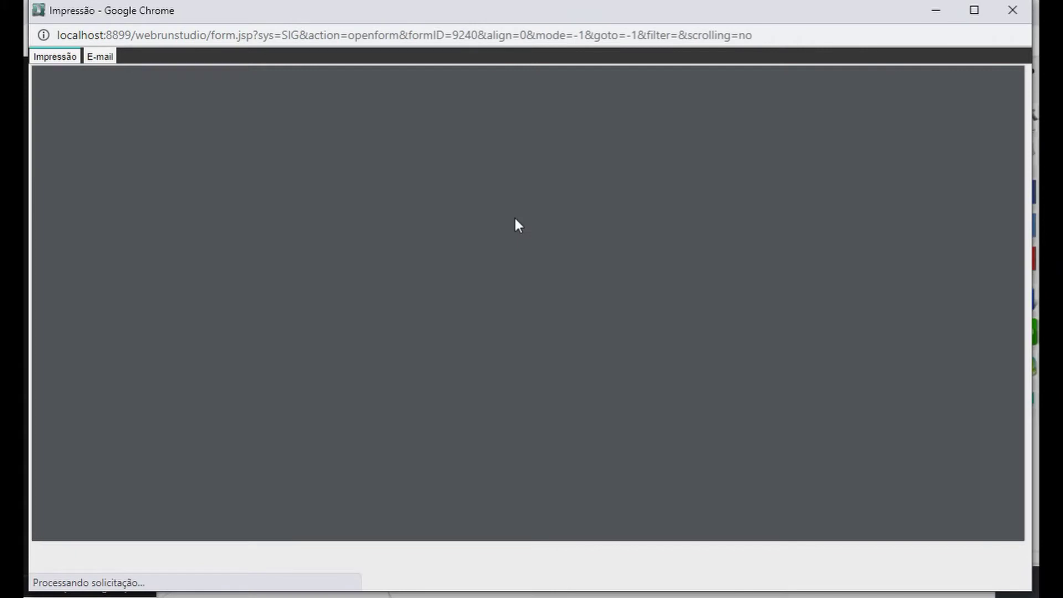
pyautogui.scroll(-1, 546, 239)
pyautogui.scroll(1, 543, 237)
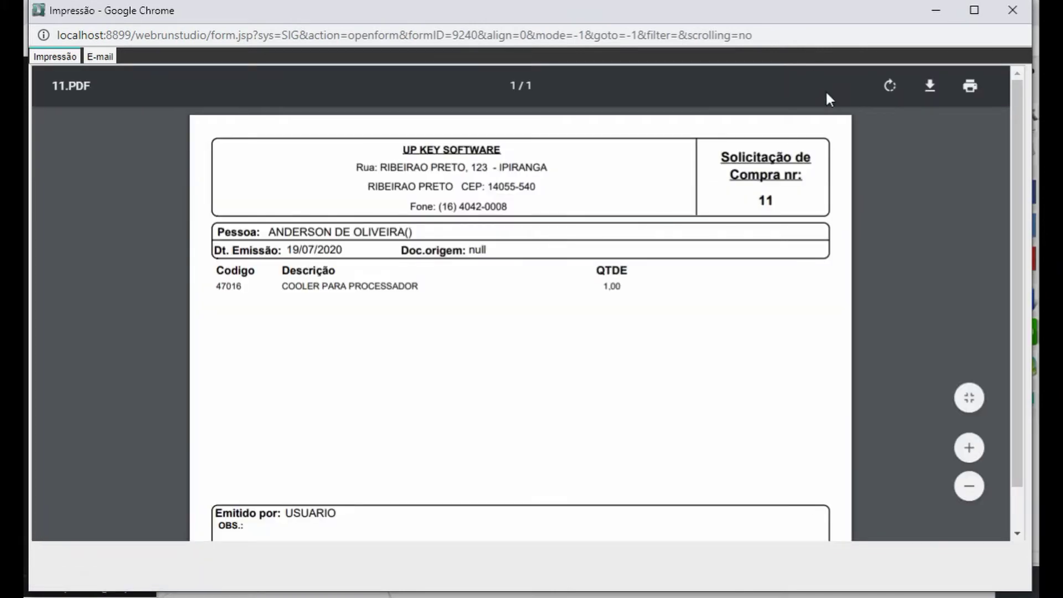
pyautogui.click(1012, 9)
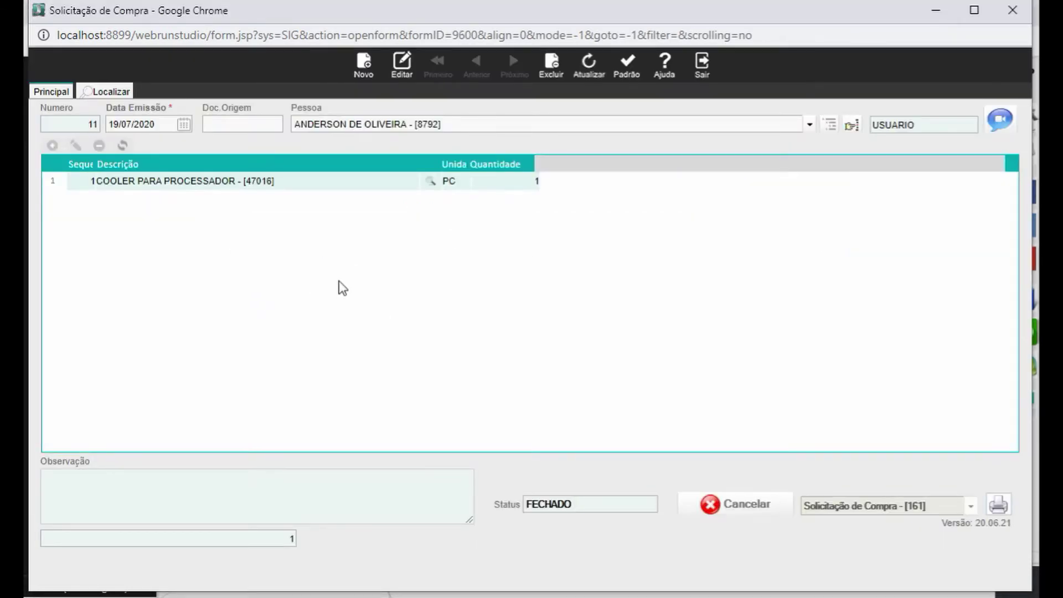
pyautogui.click(763, 59)
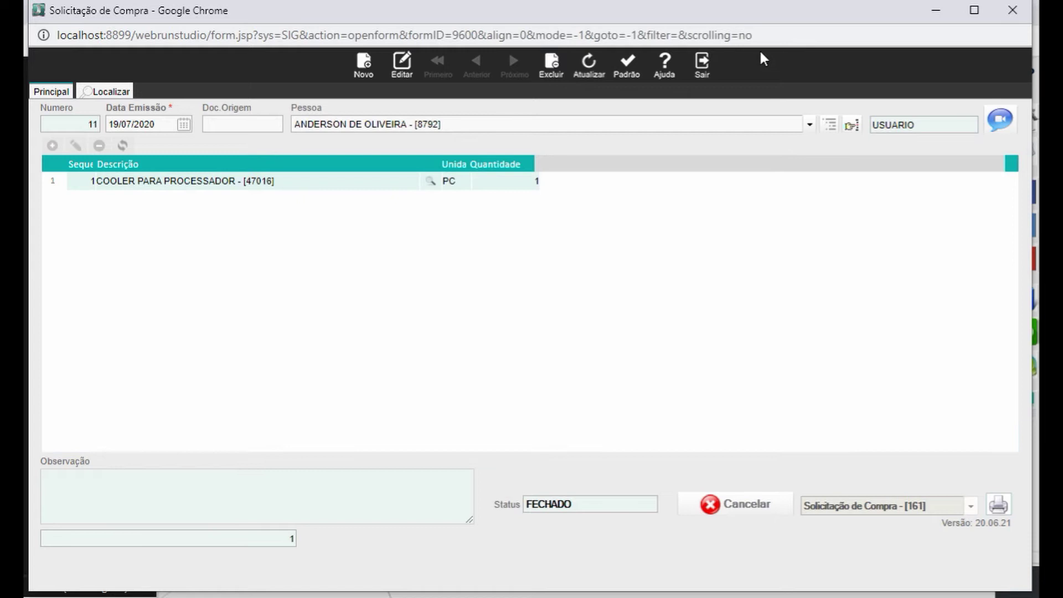
pyautogui.click(1012, 10)
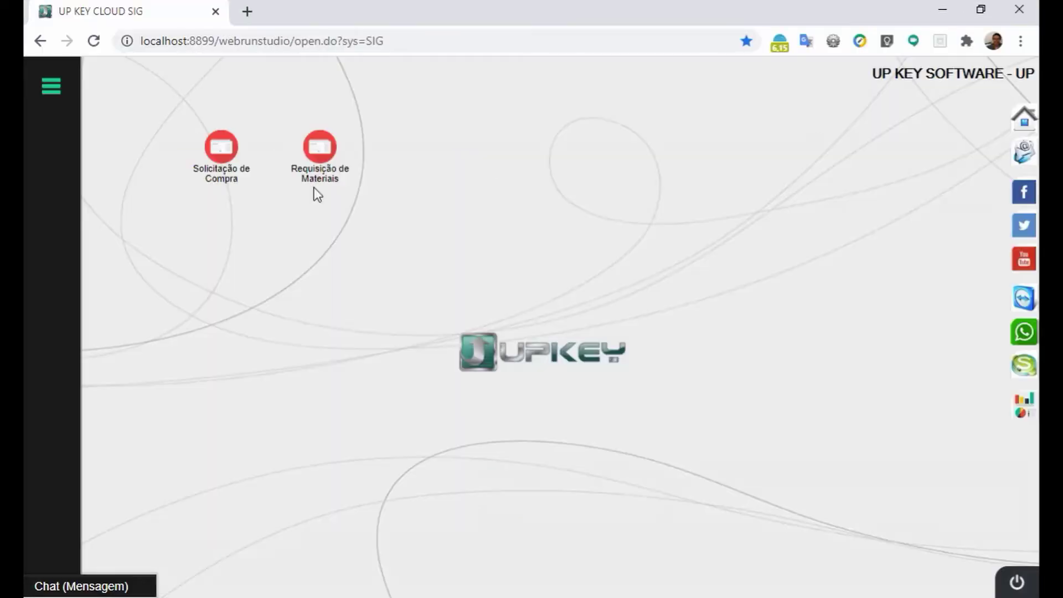
# Start a new Requisição de Materiais record on the main form
pyautogui.click(317, 147)
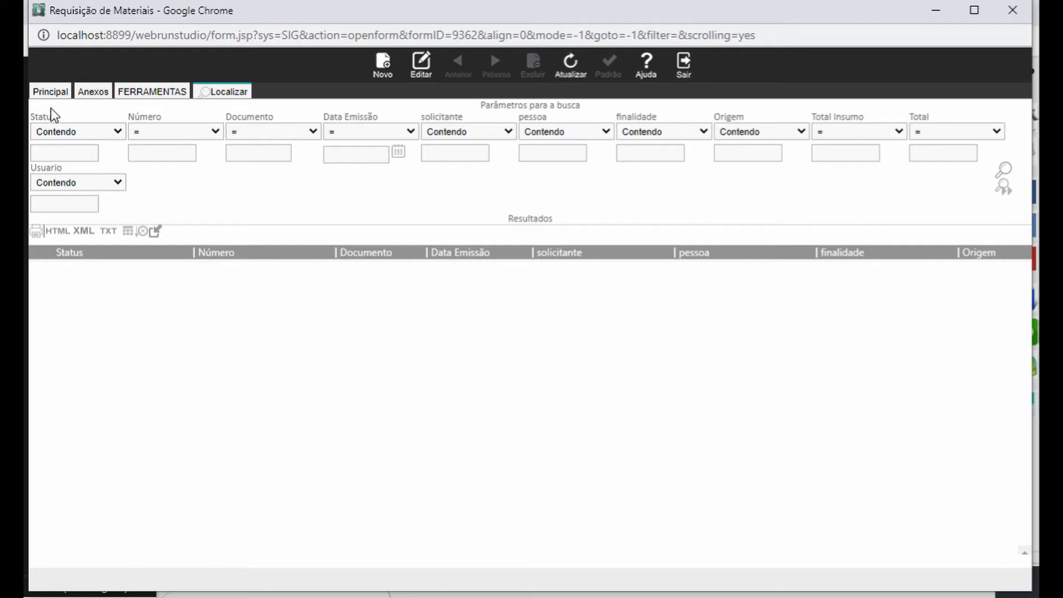
pyautogui.click(182, 152)
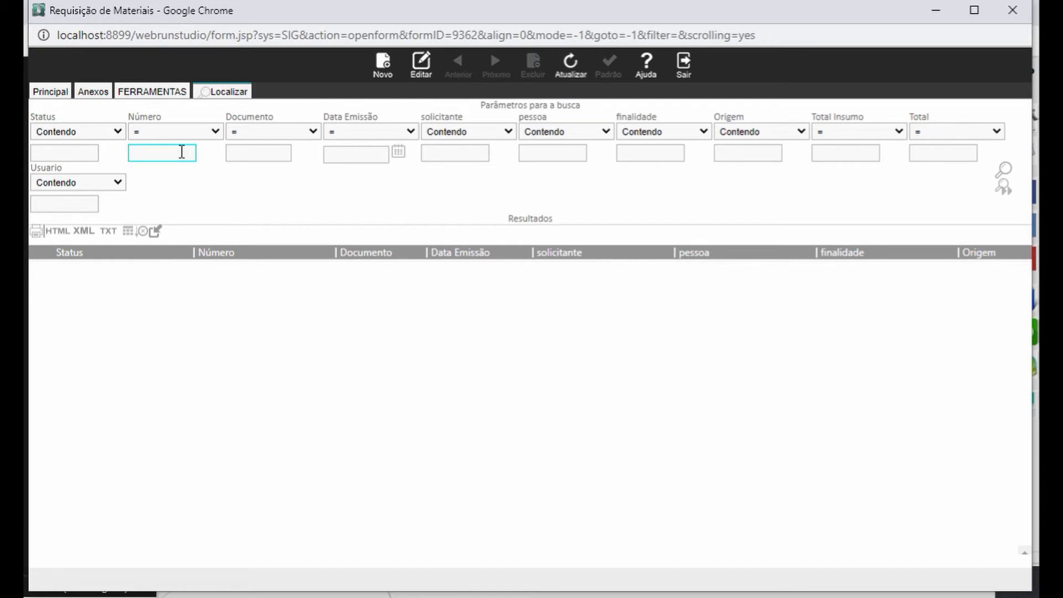
pyautogui.click(50, 92)
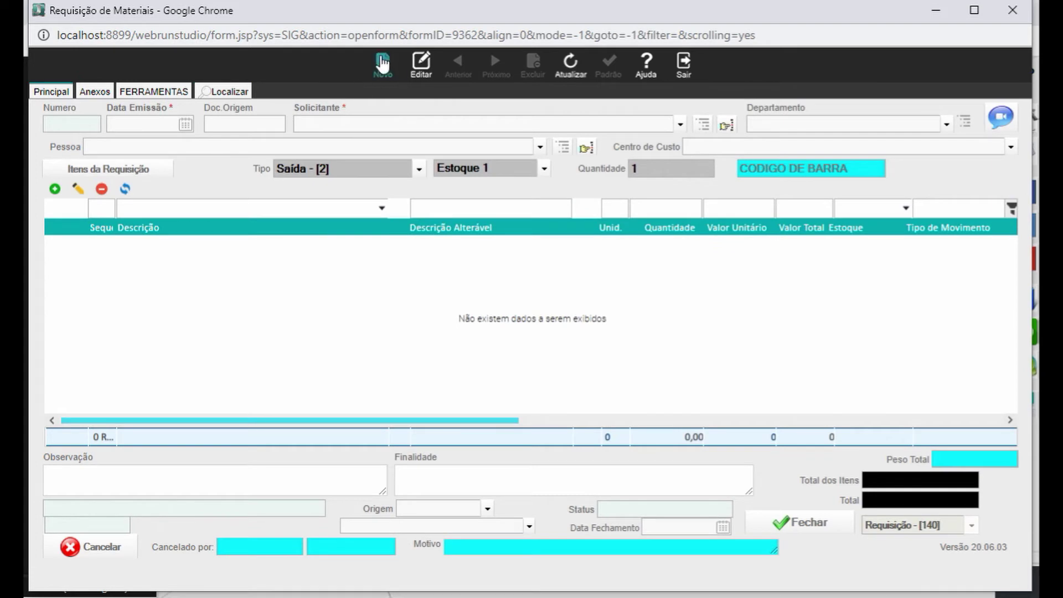
pyautogui.click(382, 62)
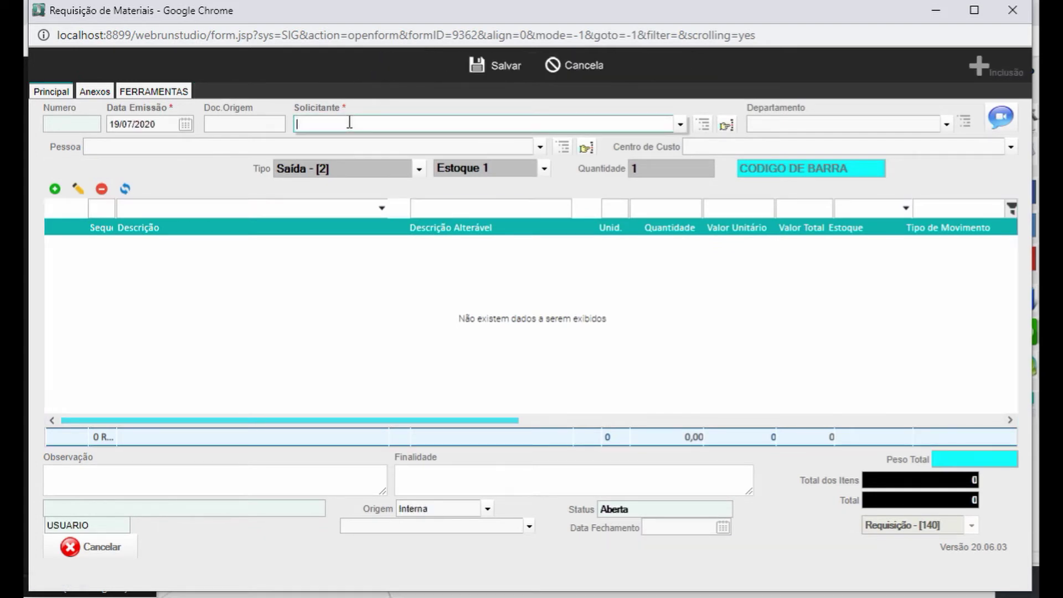
# Fill in the Solicitante field of the material requisition with the requester's full name
pyautogui.write('ANDERSONDE ')
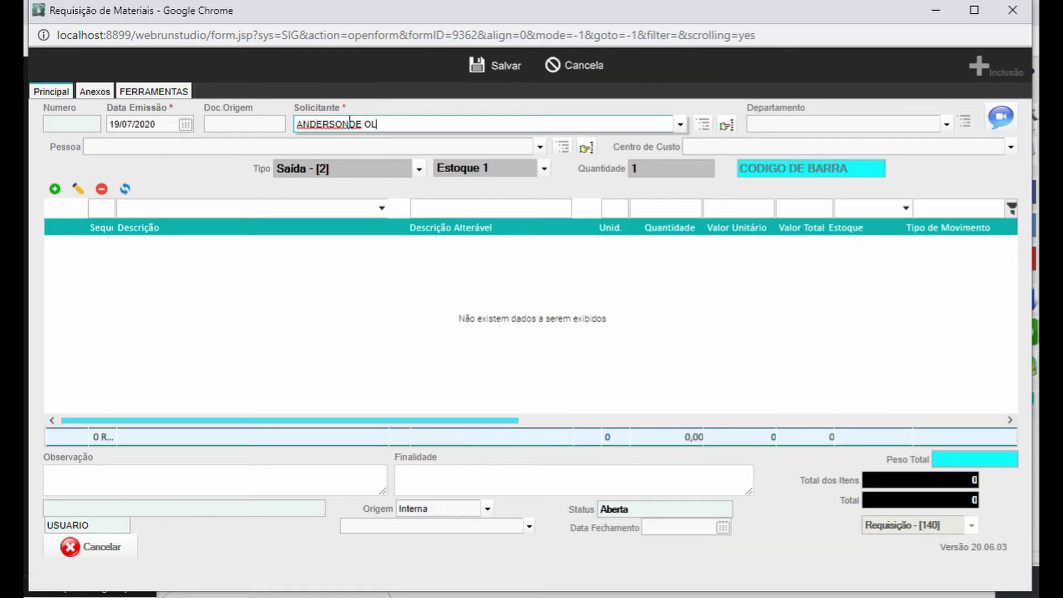
pyautogui.write('OL')
pyautogui.press('BackSpace')
pyautogui.press('BackSpace')
pyautogui.press('BackSpace')
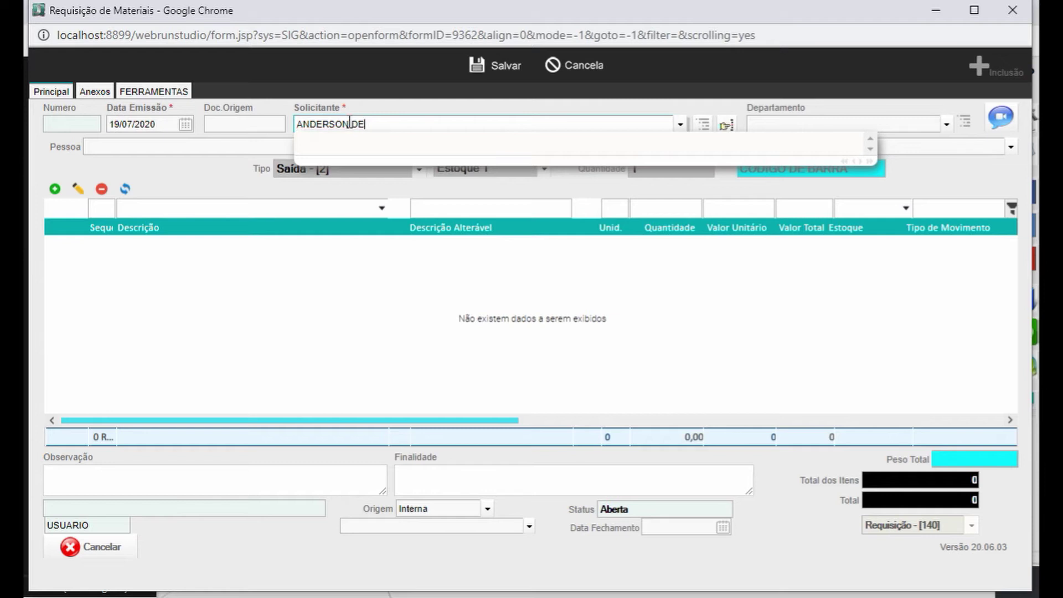
pyautogui.click(381, 149)
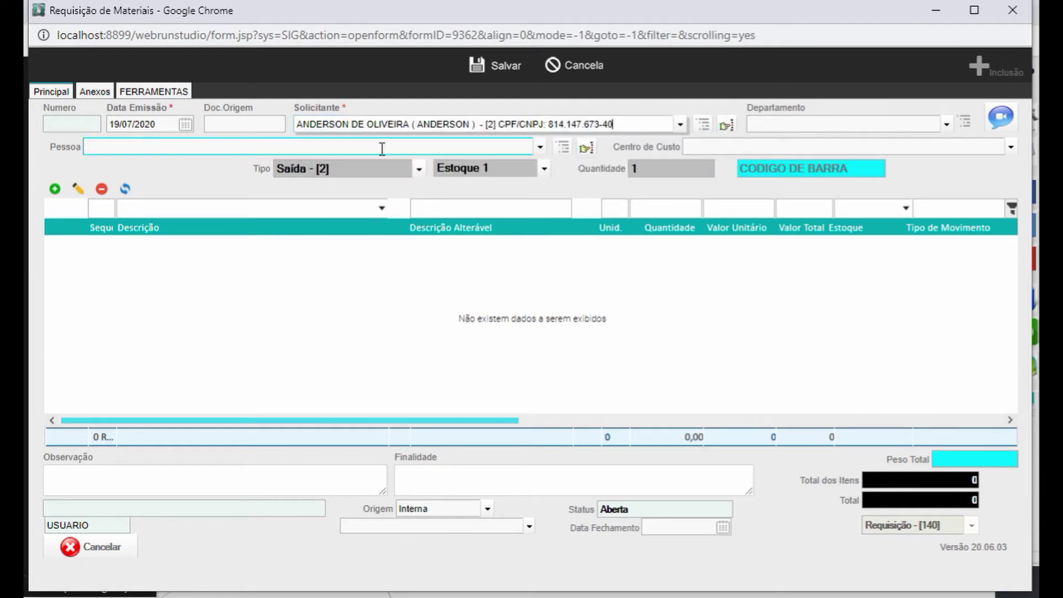
# Set the requisition's Departamento to PRODUCAO and its Pessoa to UP KEY SERVICOS DE INFORMATICA LTDA
pyautogui.click(944, 126)
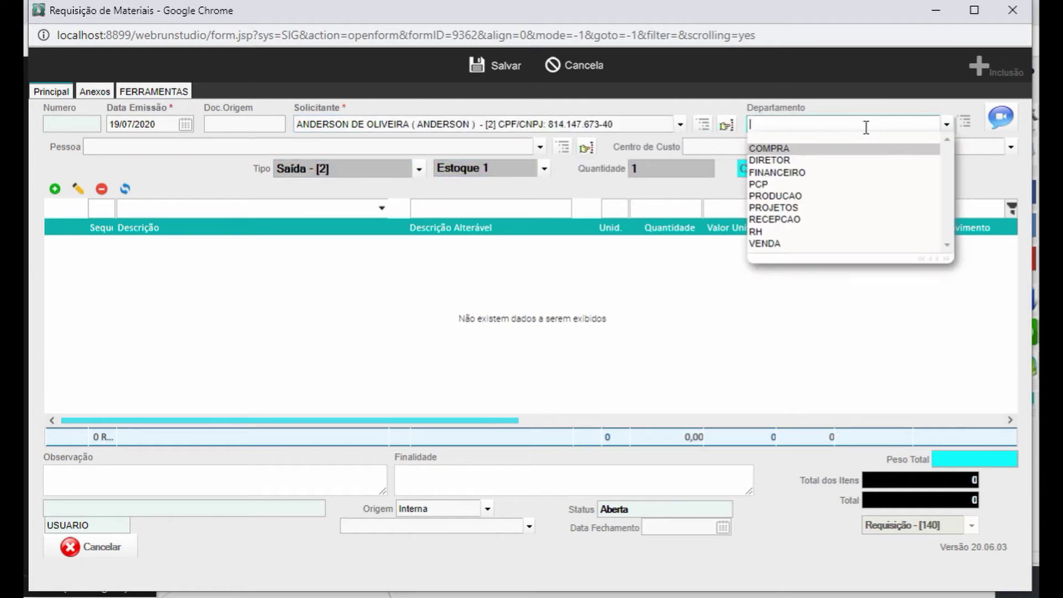
pyautogui.click(780, 244)
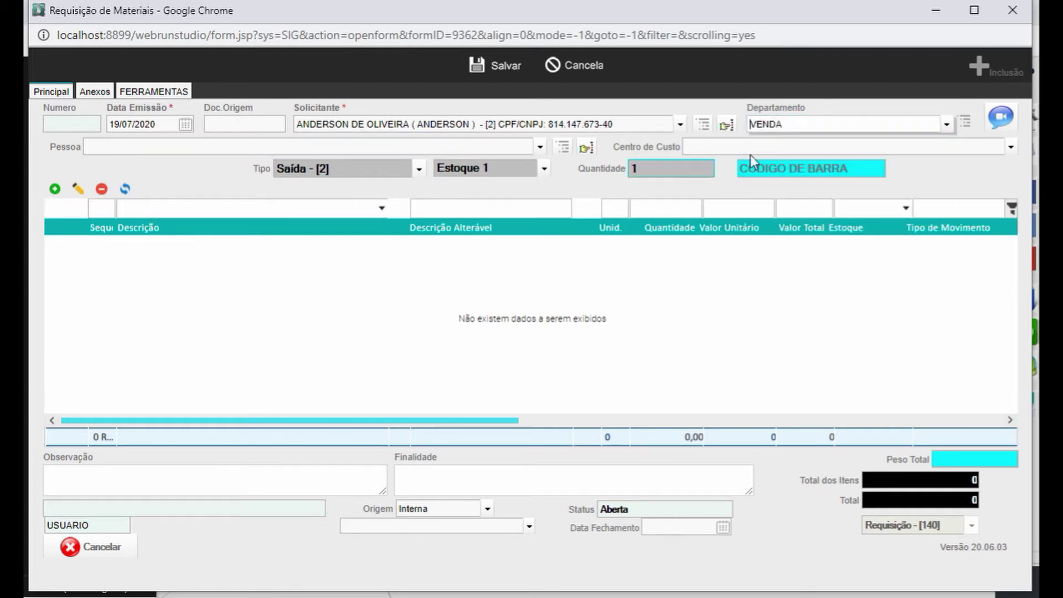
pyautogui.click(947, 125)
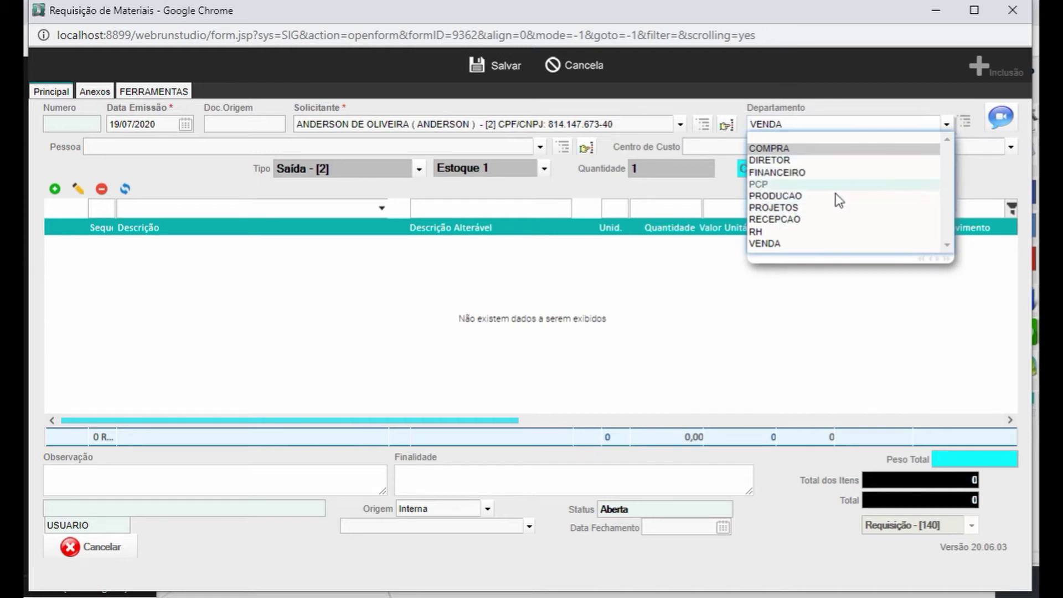
pyautogui.click(780, 196)
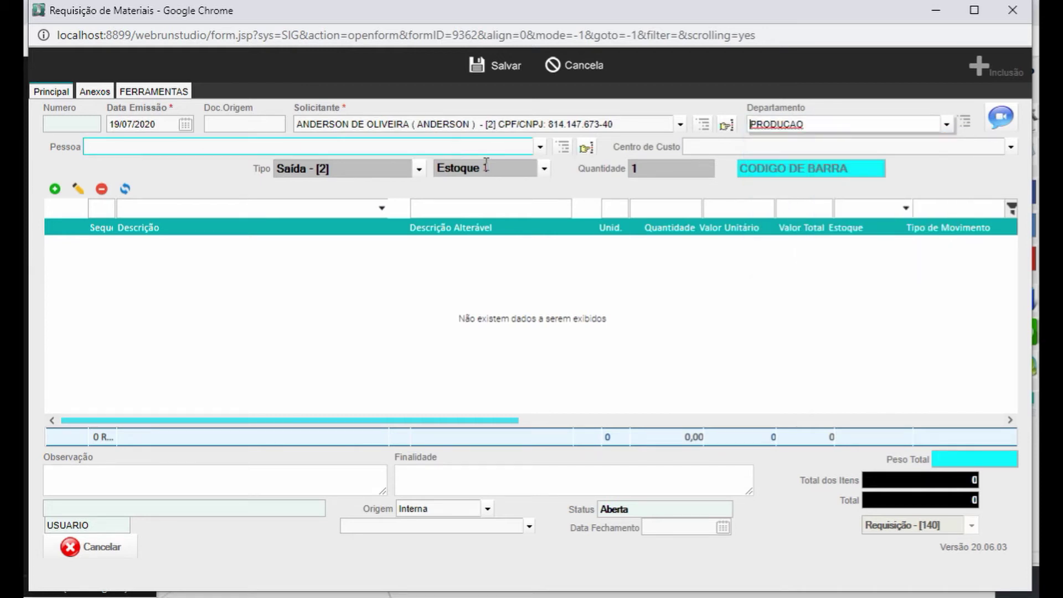
pyautogui.click(147, 147)
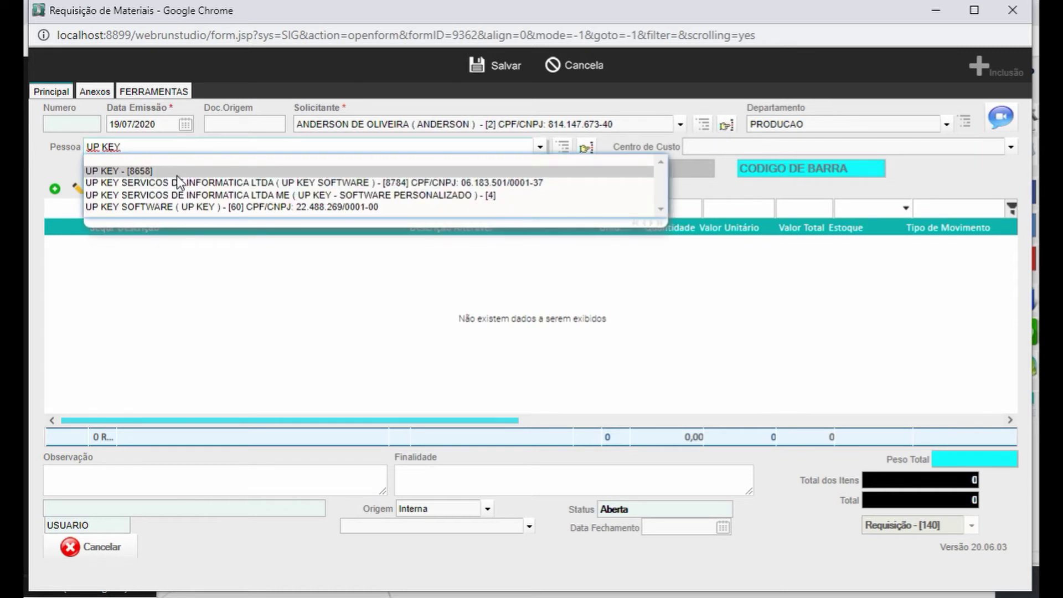
pyautogui.click(179, 183)
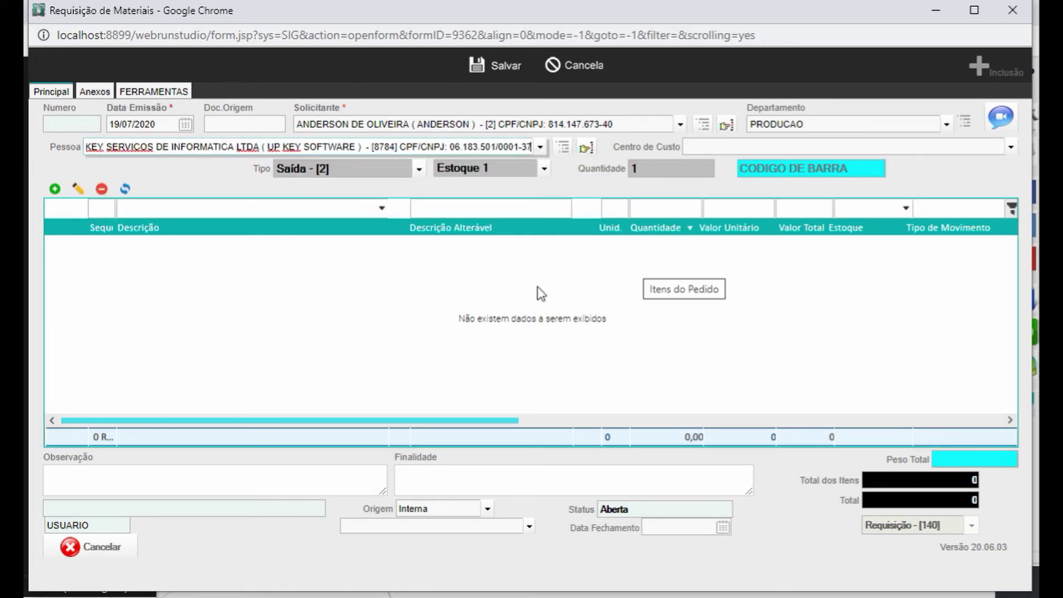
pyautogui.click(806, 145)
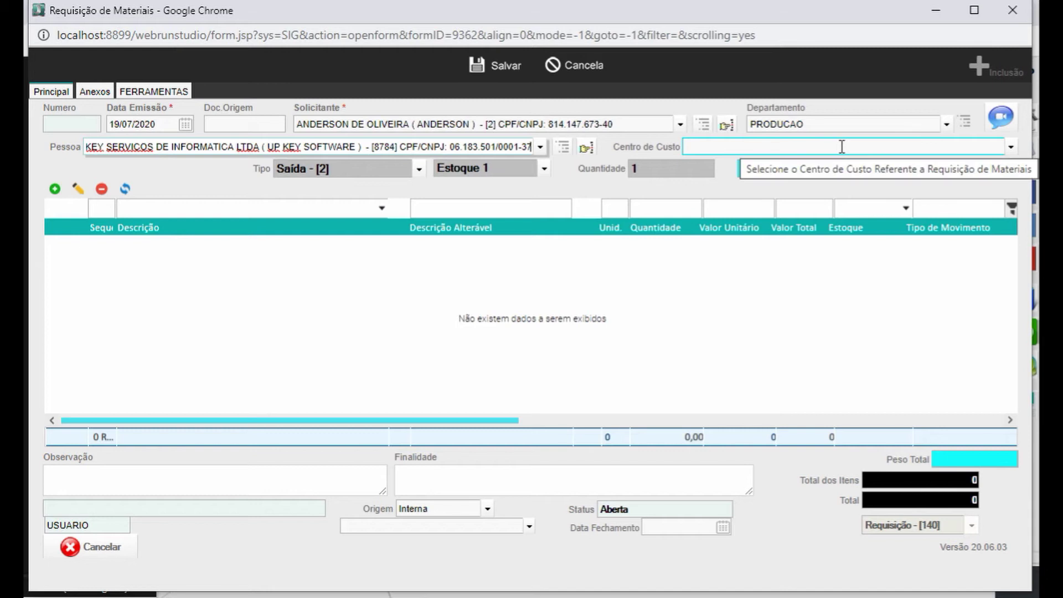
pyautogui.click(251, 202)
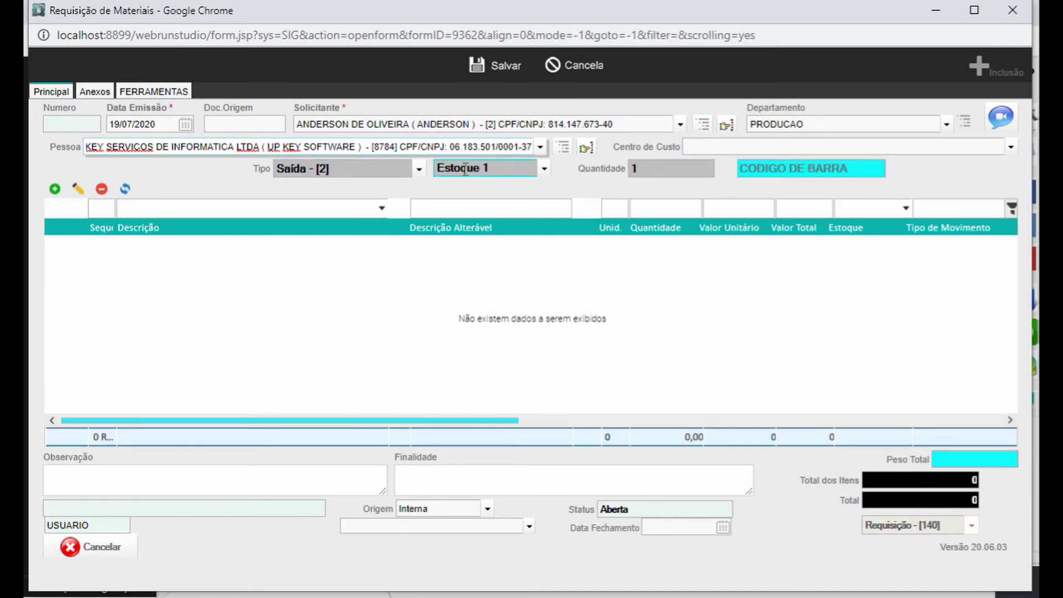
pyautogui.click(759, 173)
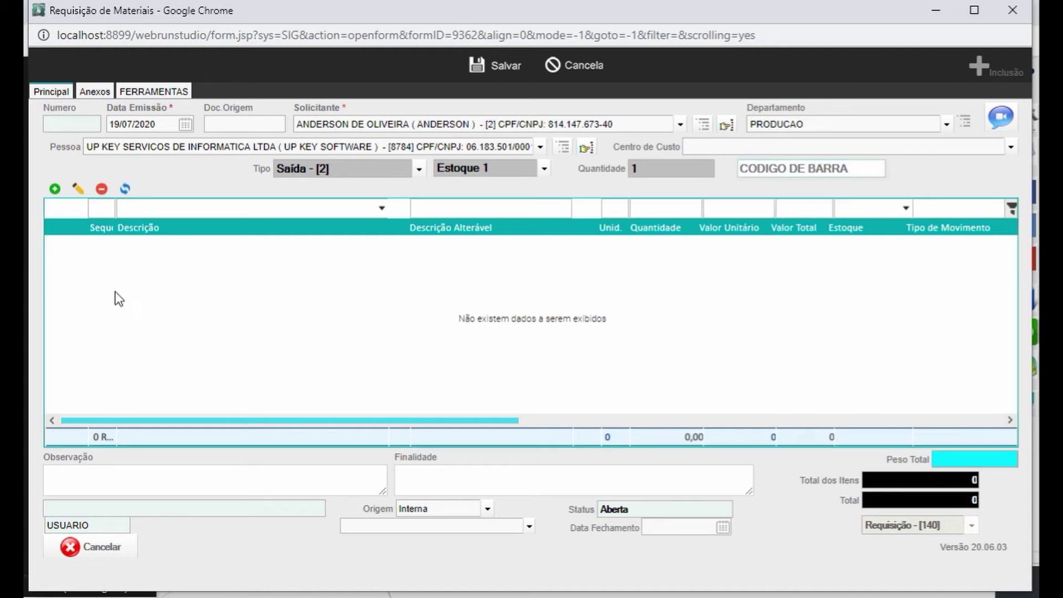
pyautogui.click(420, 171)
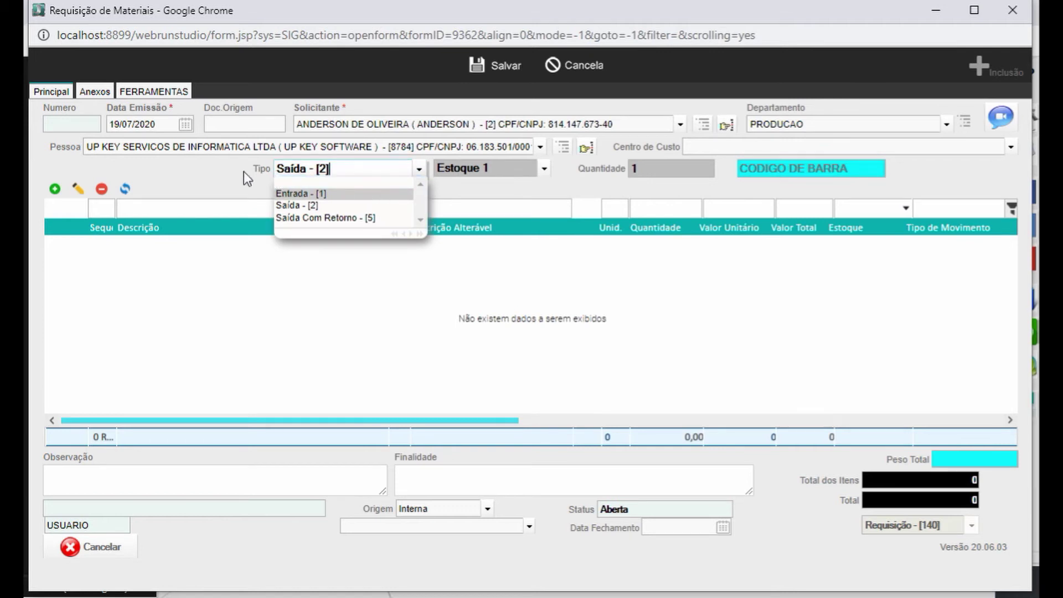
pyautogui.click(61, 207)
# Add an item line to the requisition with COOLER PARA PROCESSADOR - [47016] as its description
pyautogui.click(58, 190)
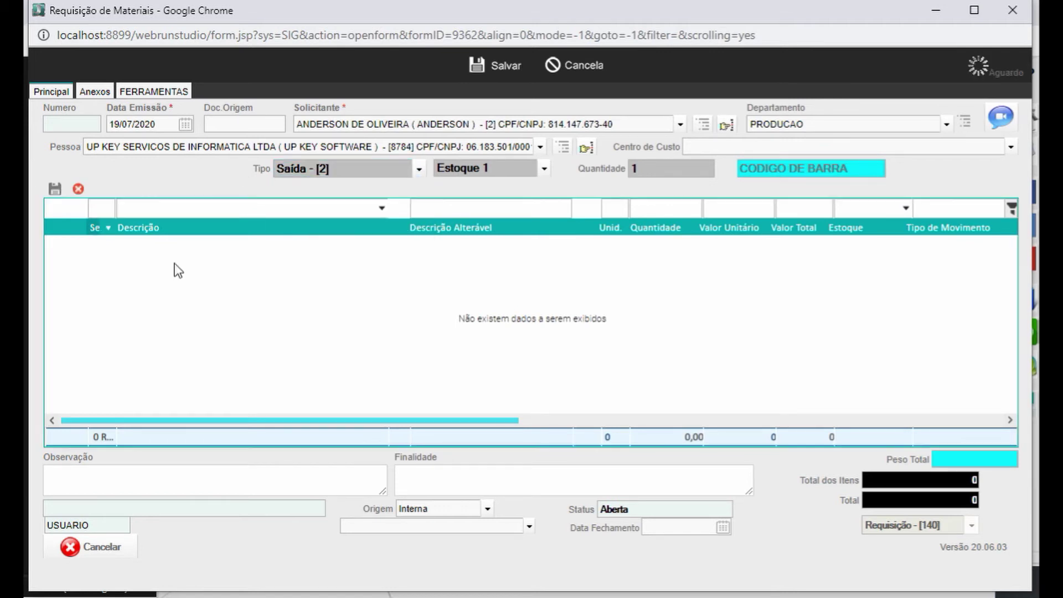
pyautogui.click(183, 250)
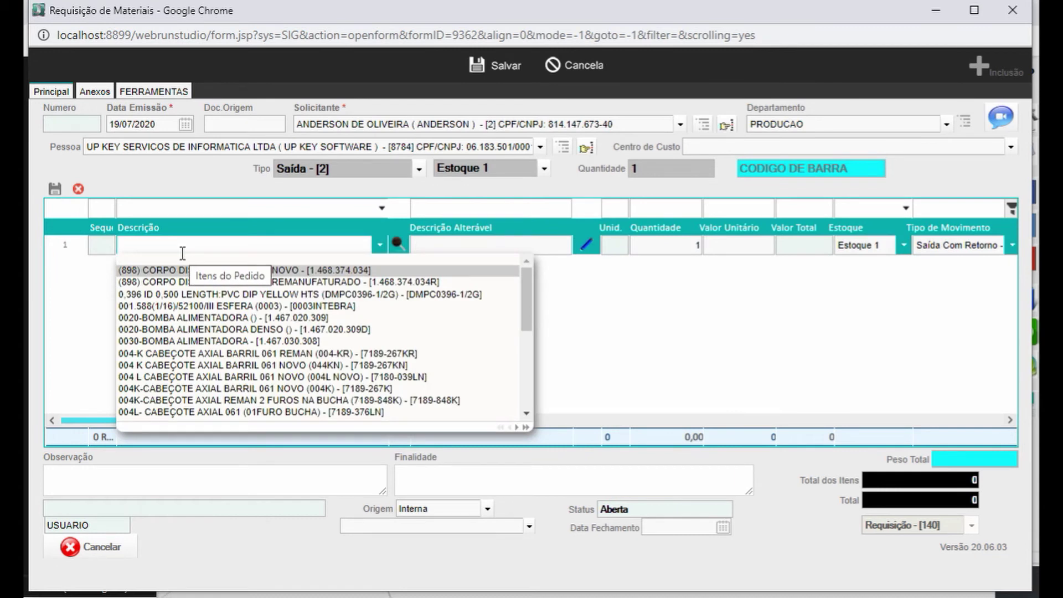
pyautogui.write('PROCESSAD')
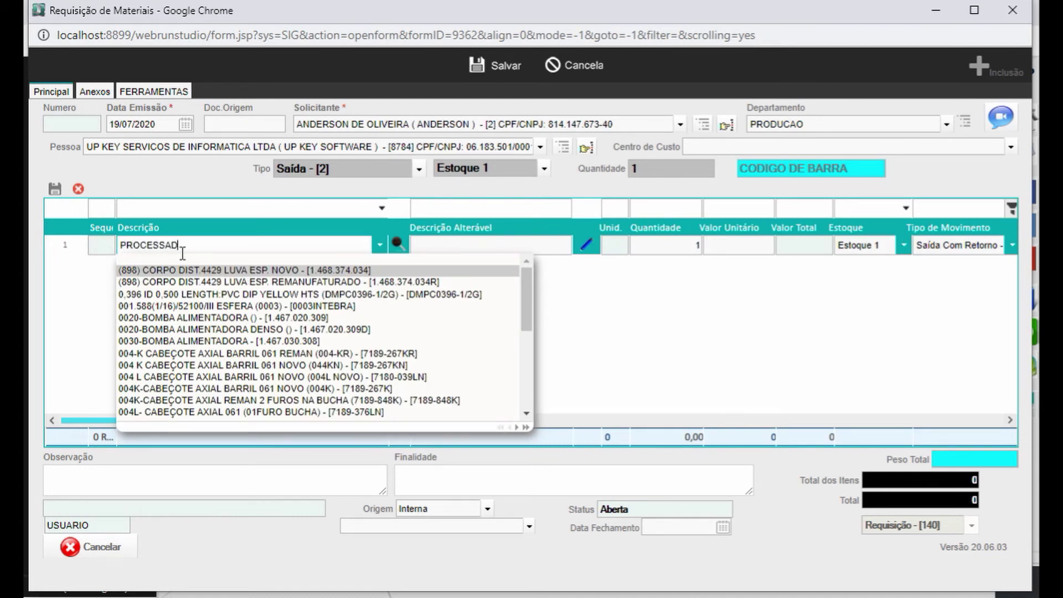
pyautogui.write('OR')
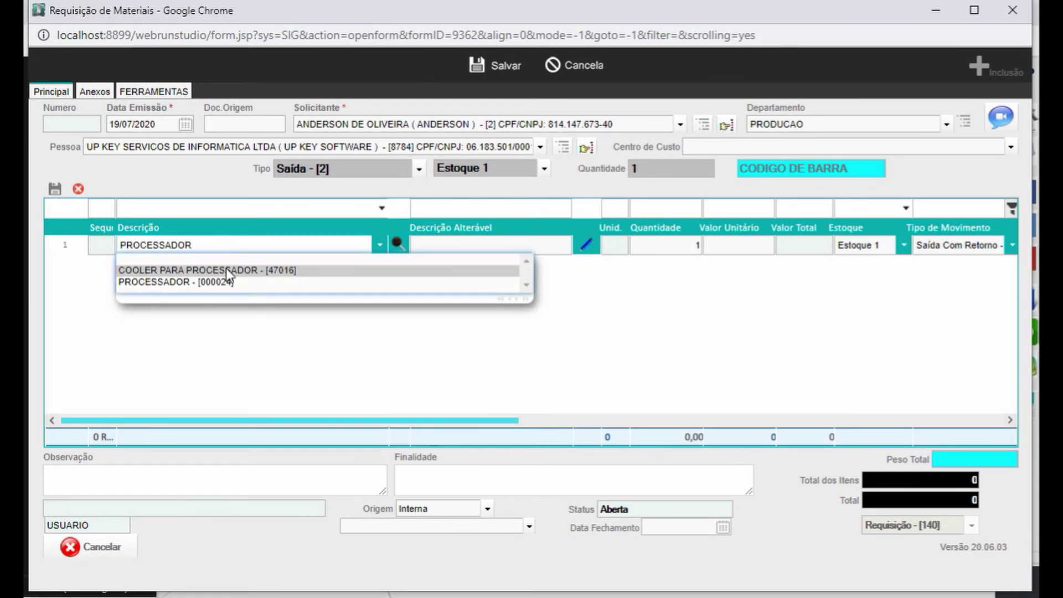
pyautogui.click(227, 270)
pyautogui.click(690, 245)
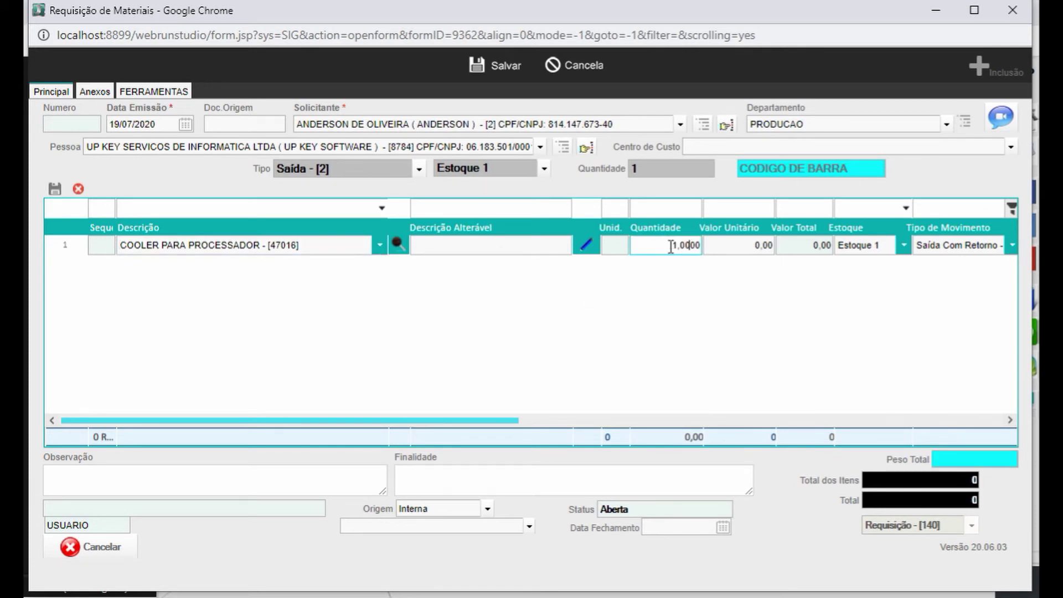
# Set the cooler item's Tipo de Movimento to Saída - [2] and save both the item line and the requisition
pyautogui.click(1010, 246)
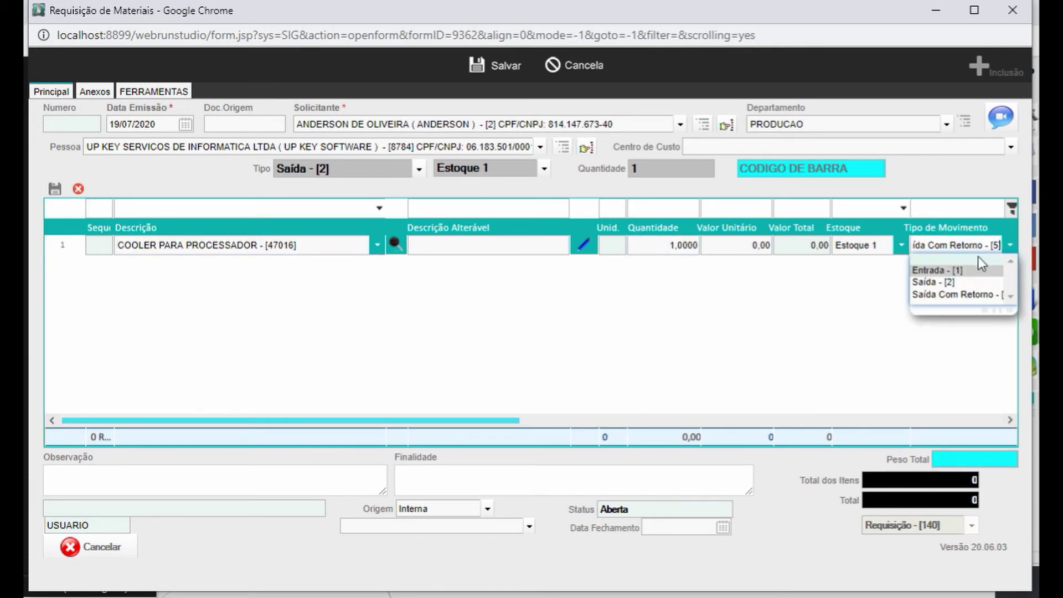
pyautogui.click(943, 282)
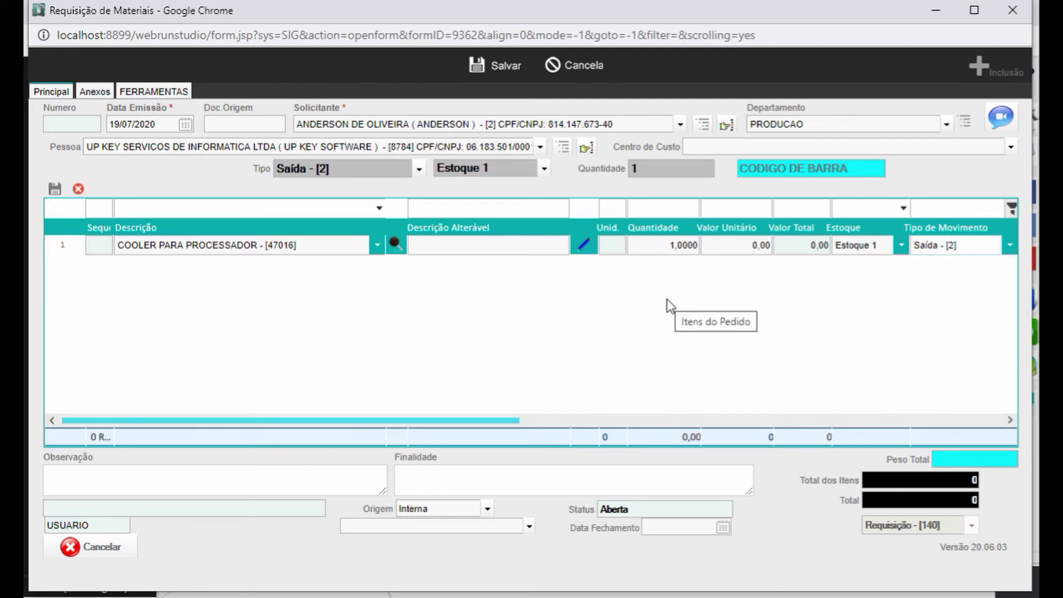
pyautogui.click(54, 193)
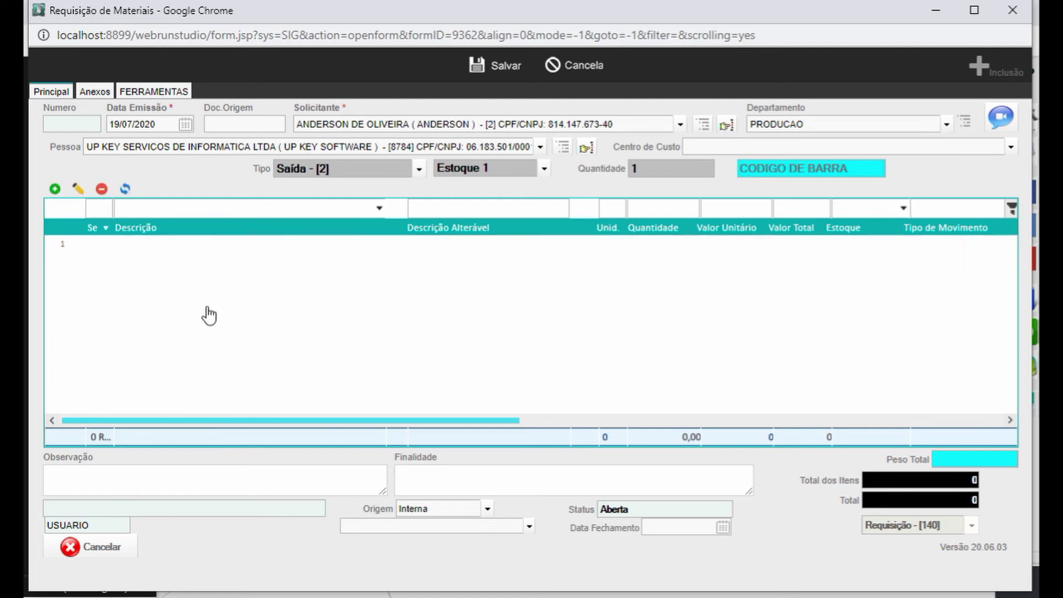
pyautogui.click(476, 75)
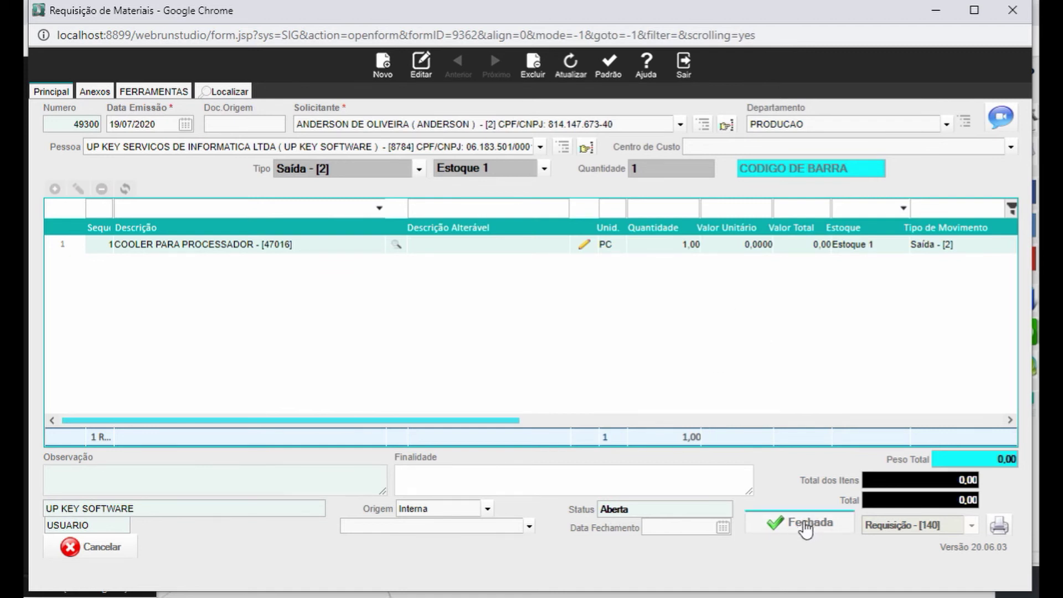
# Request closing the requisition with Fechada but cancel the confirmation, and view its printable report, closing the report window
pyautogui.click(805, 527)
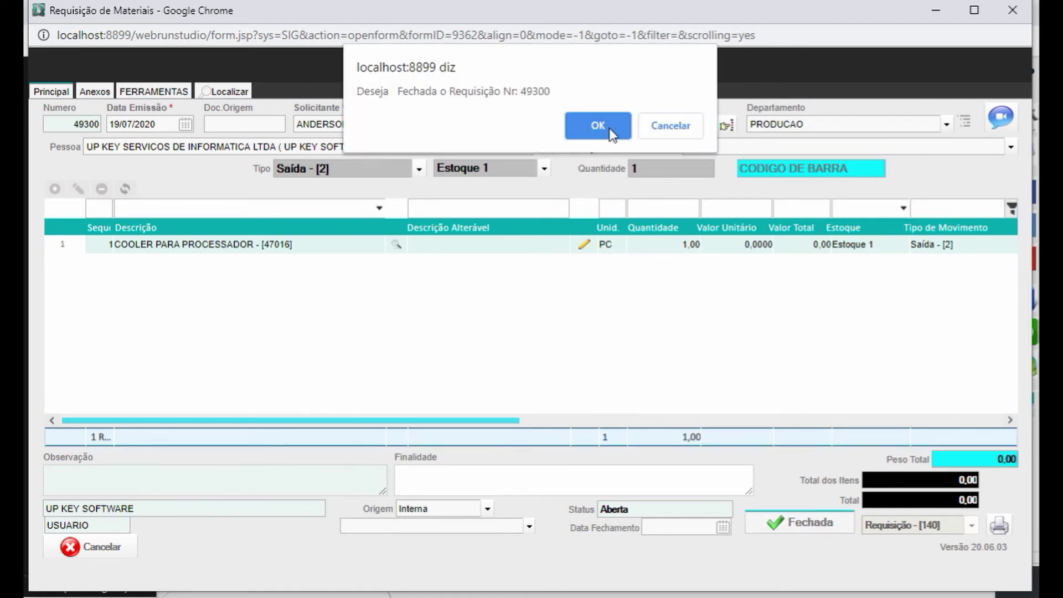
pyautogui.click(664, 129)
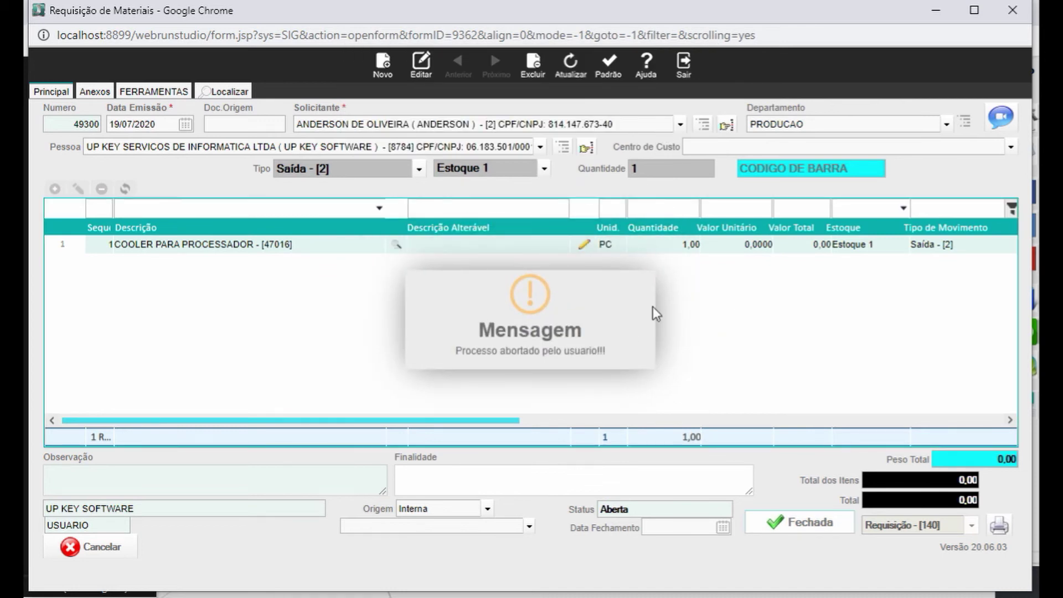
pyautogui.click(544, 300)
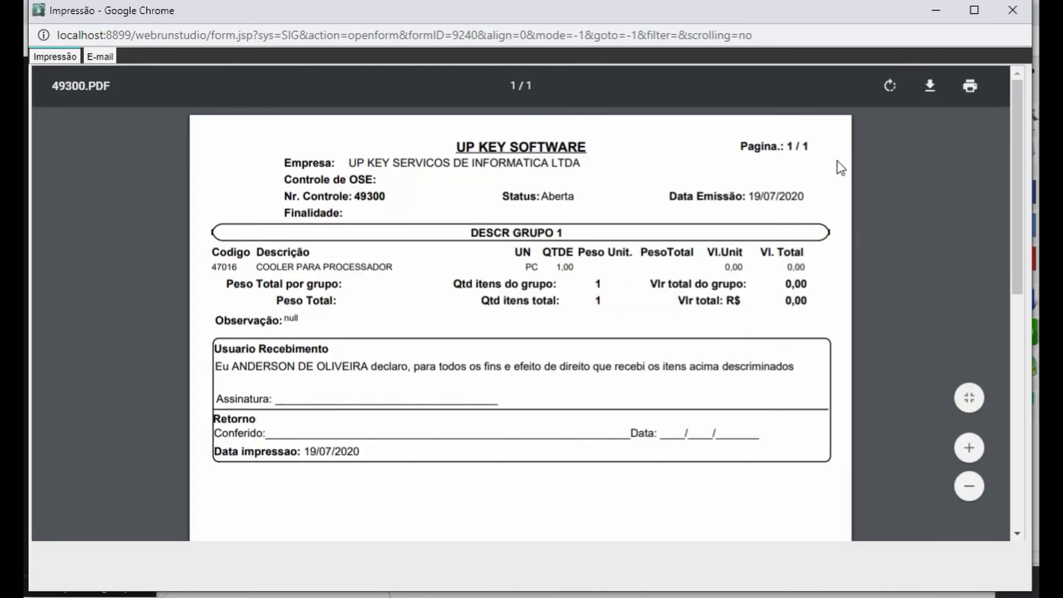
pyautogui.click(1006, 11)
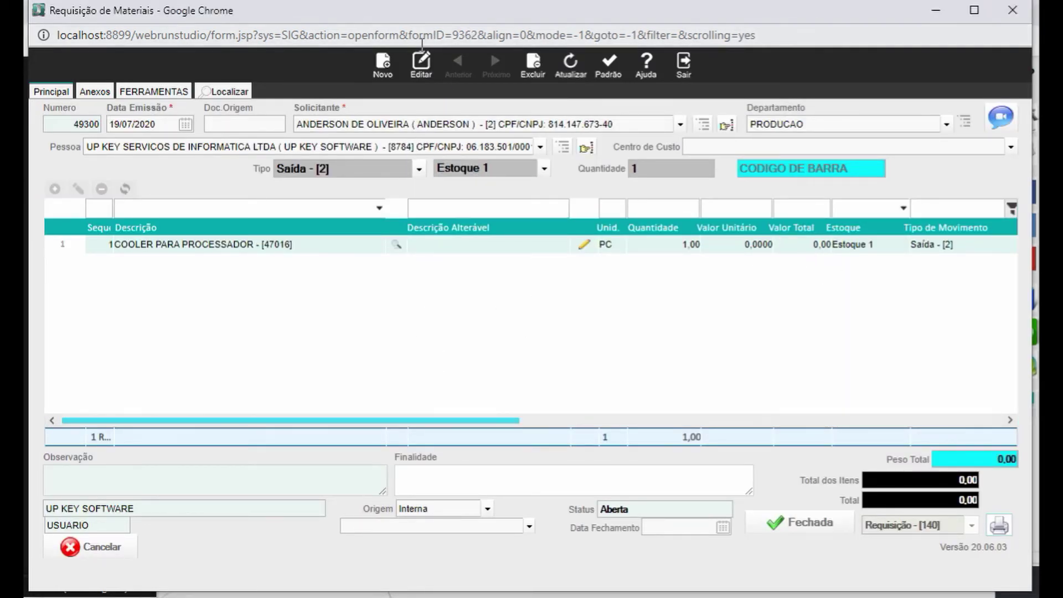
# Put the saved requisition into edit mode and open the cooler item's Tipo de Movimento for editing
pyautogui.click(420, 62)
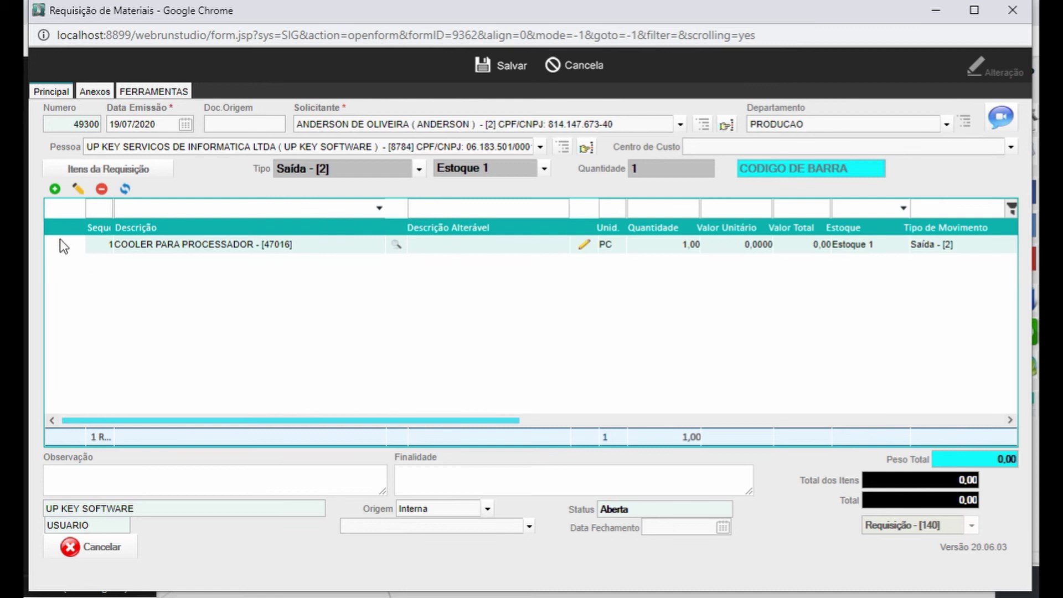
pyautogui.doubleClick(956, 245)
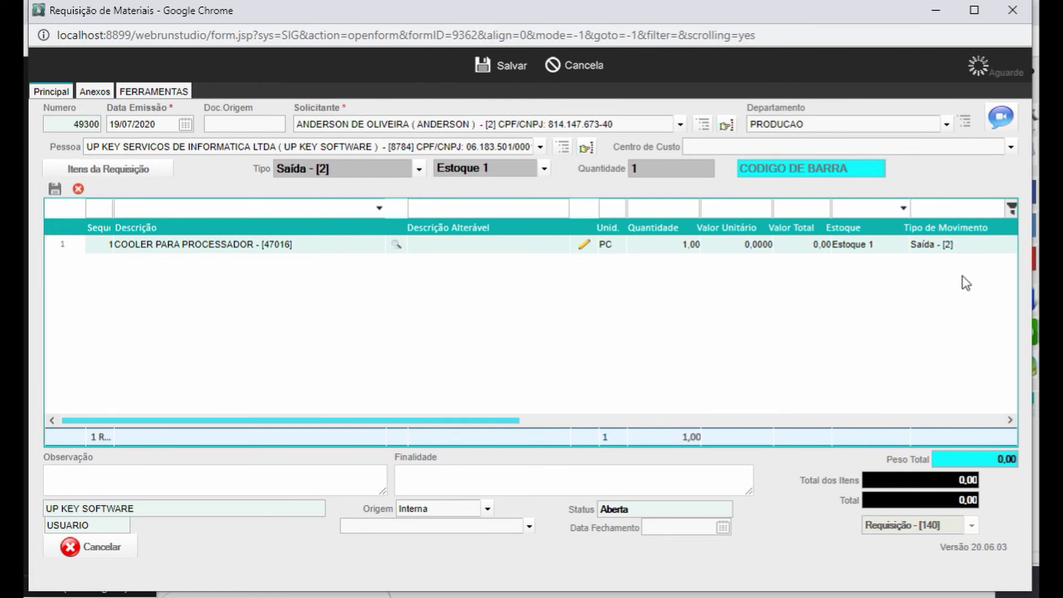
pyautogui.click(1010, 246)
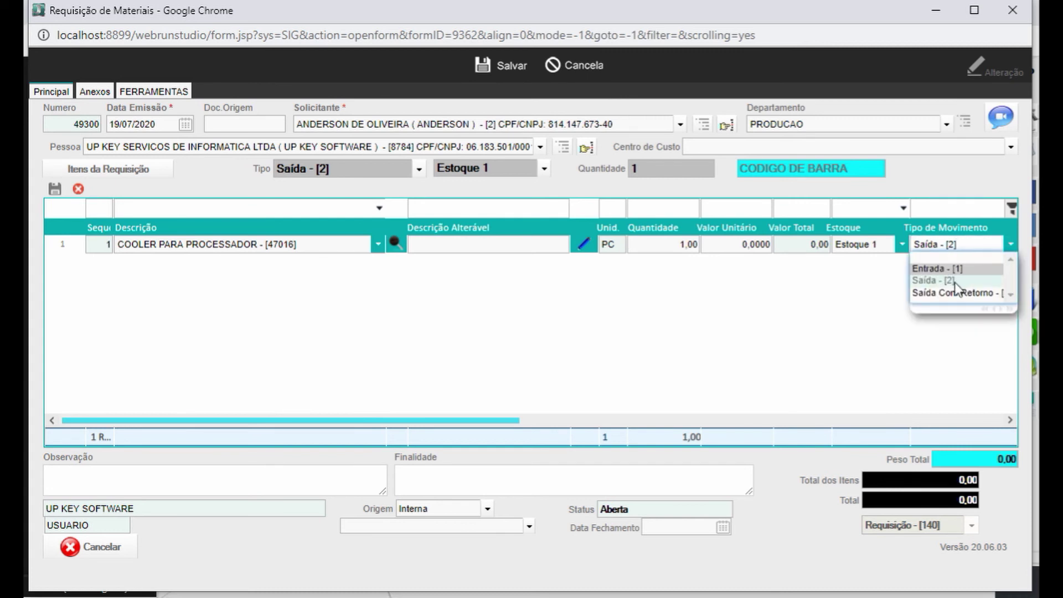